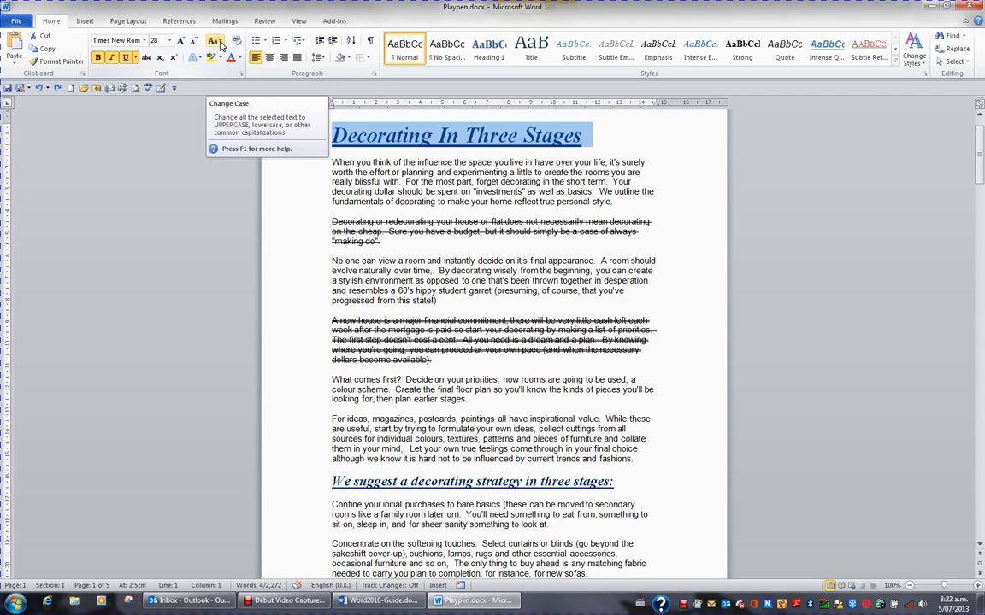
- Look at the Change Case options, then cycle the title's capitalisation with Shift+F3
click(220, 44)
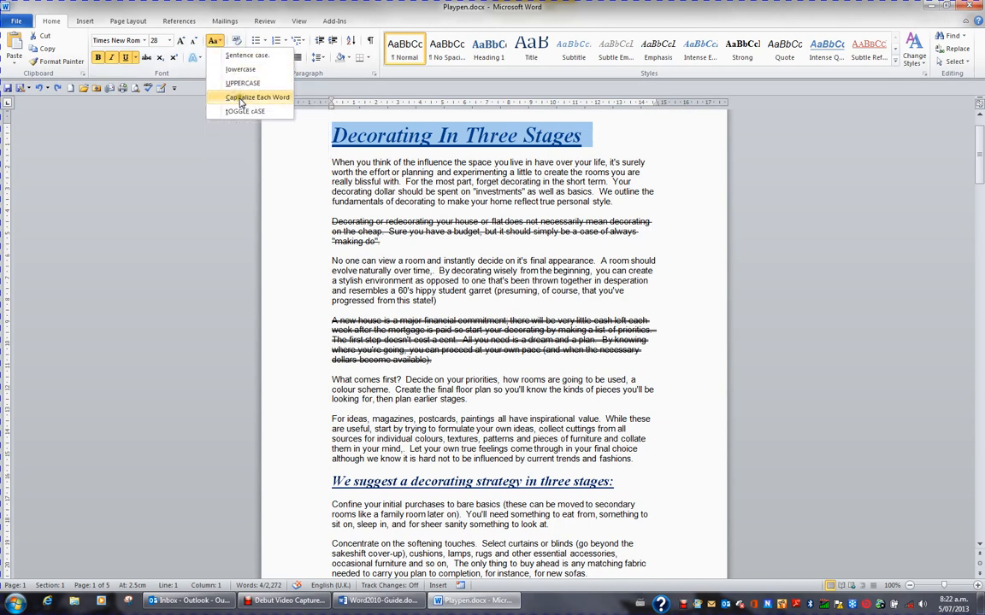
click(224, 45)
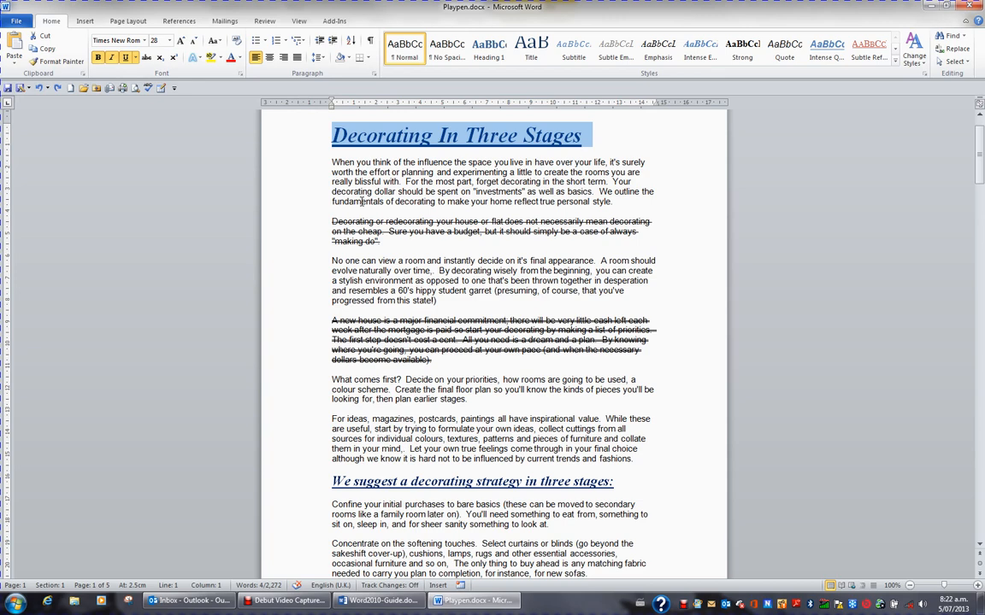
key(shift+F3)
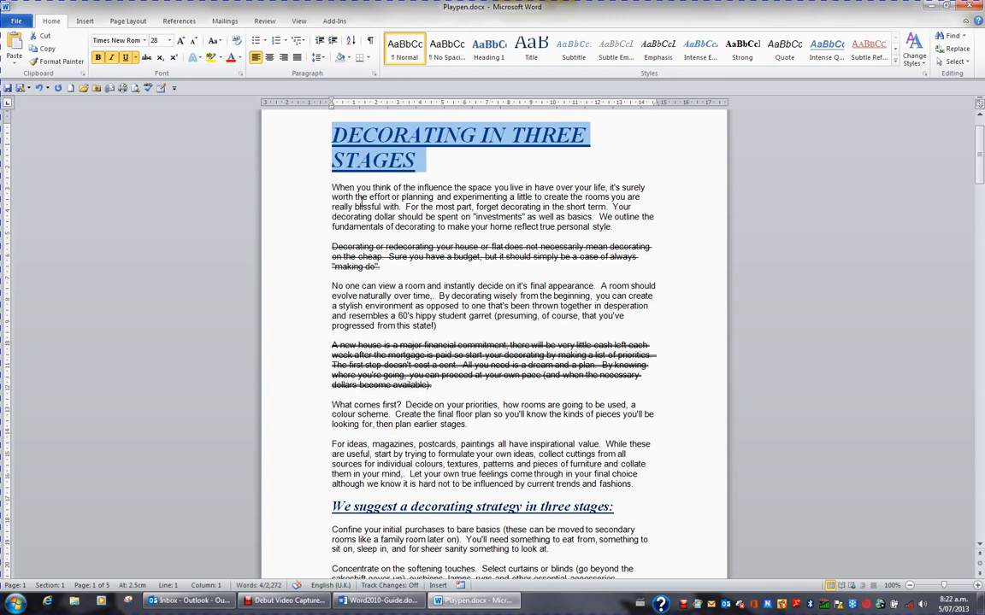
key(shift+F3)
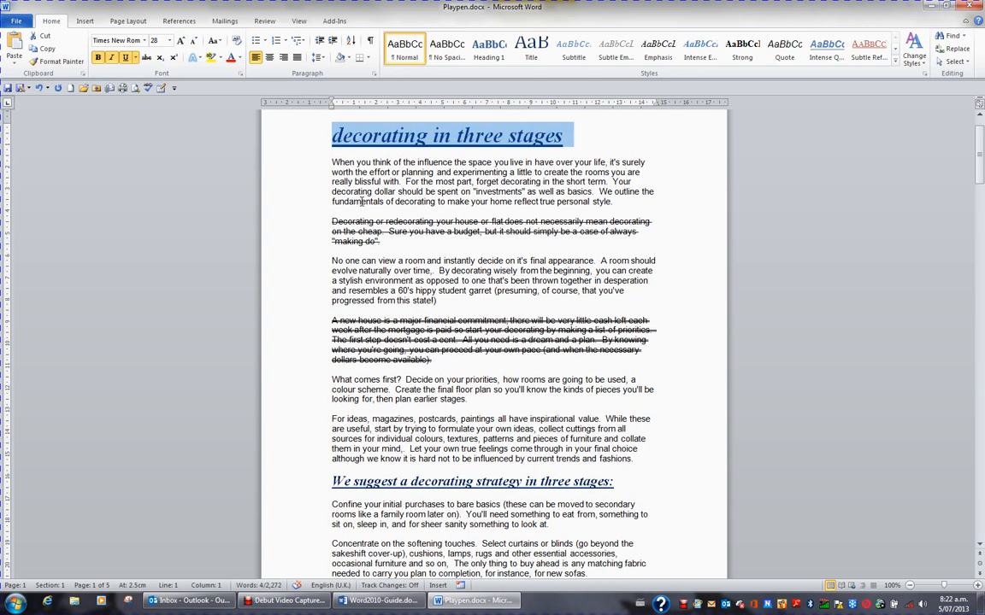
key(shift+F3)
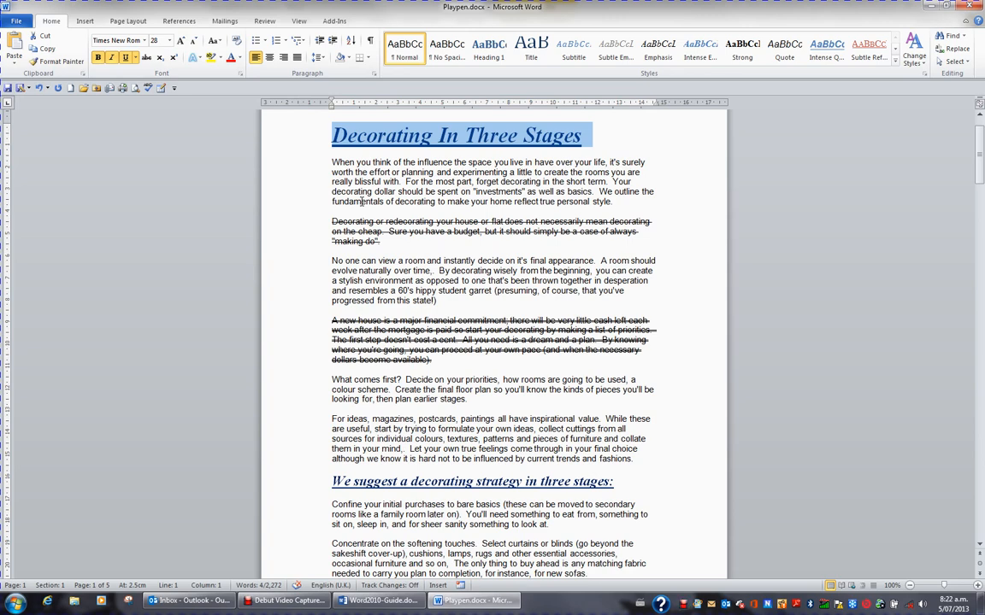
key(shift+F3)
key(shift+F3)
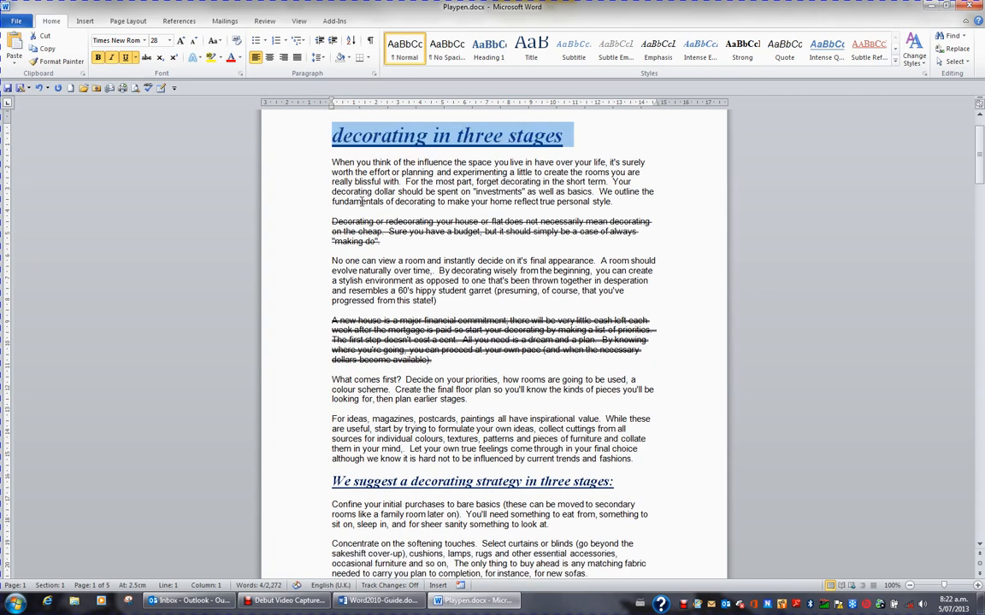
key(shift+F3)
key(shift+F3)
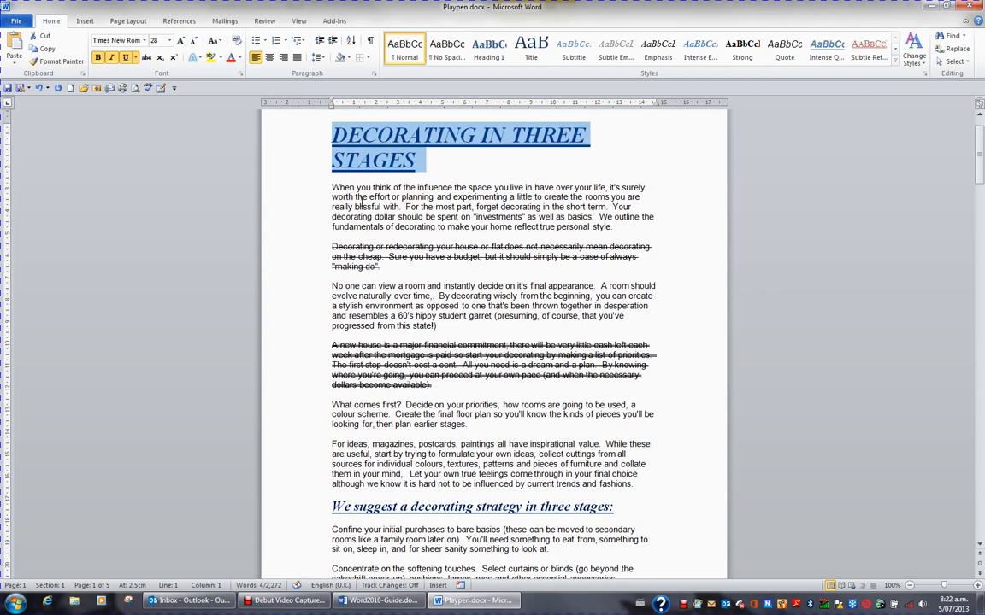
key(shift+F3)
key(shift+F3)
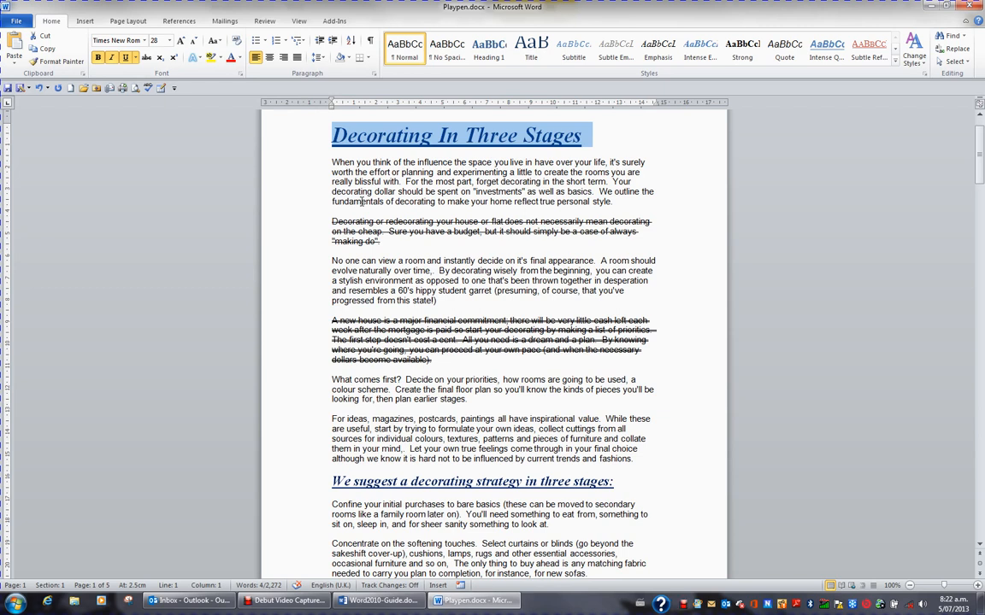
- Add a period to the end of the title and switch it to sentence case
click(586, 142)
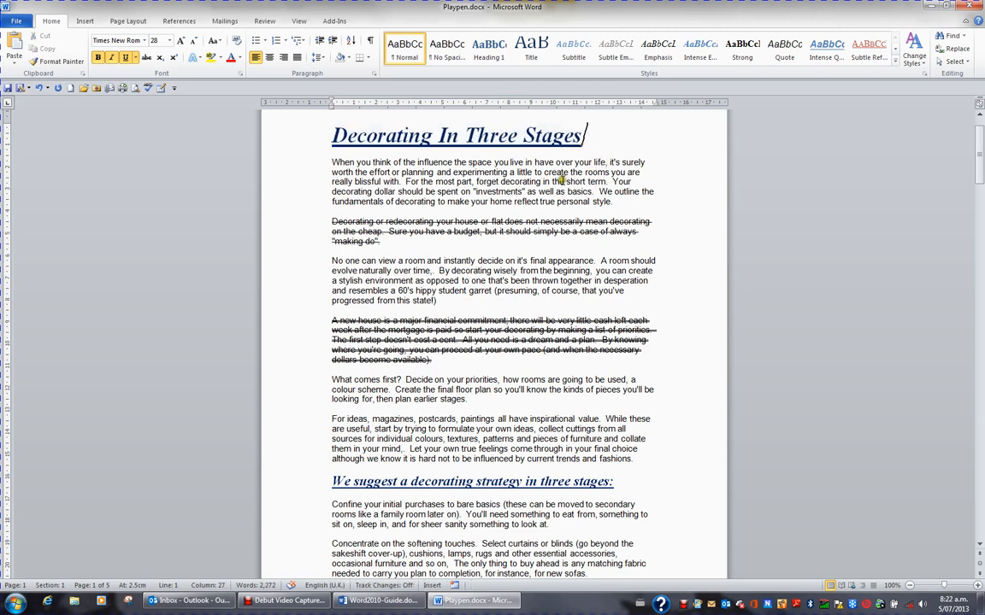
text(.)
click(284, 145)
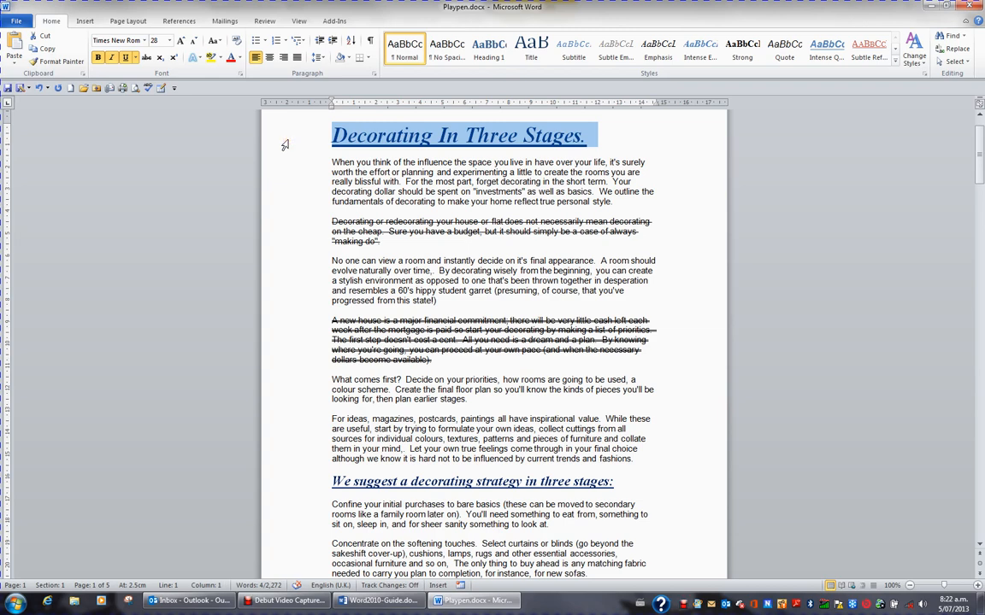
key(ctrl+shift+a)
key(shift+F3)
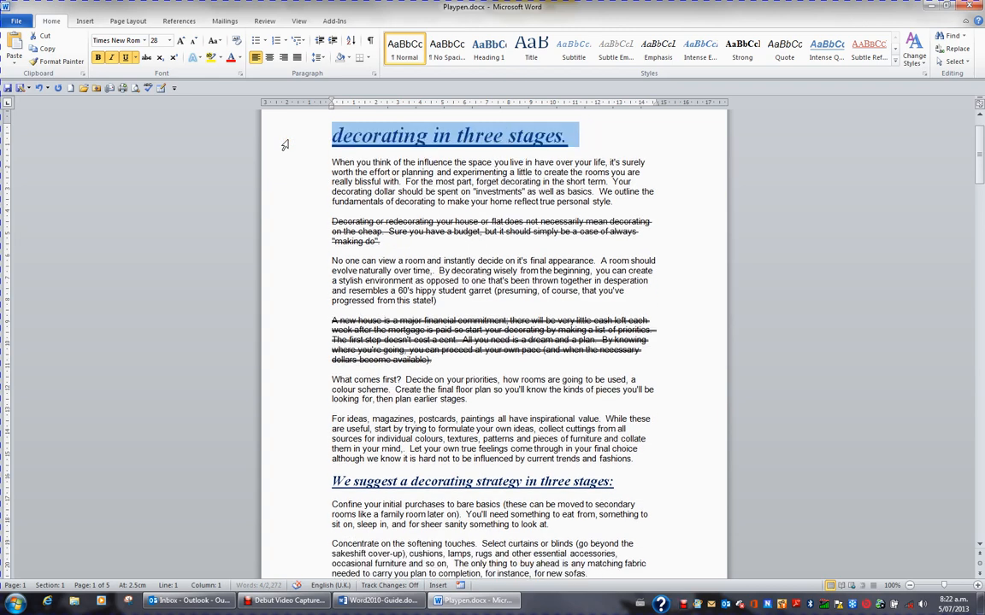
key(shift+F3)
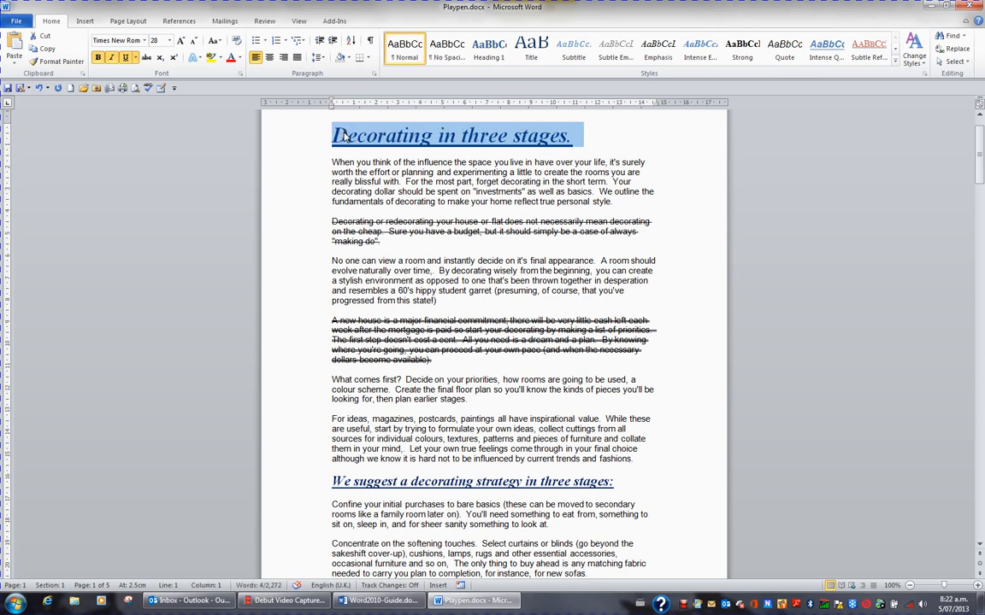
- Delete the title's trailing period and reselect the title line
click(576, 144)
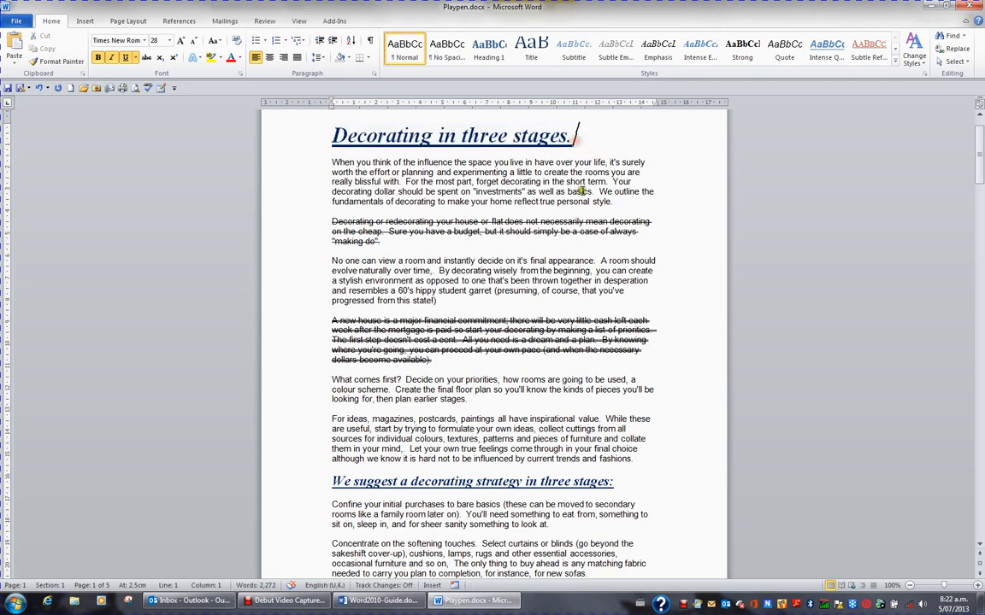
key(BackSpace)
click(304, 141)
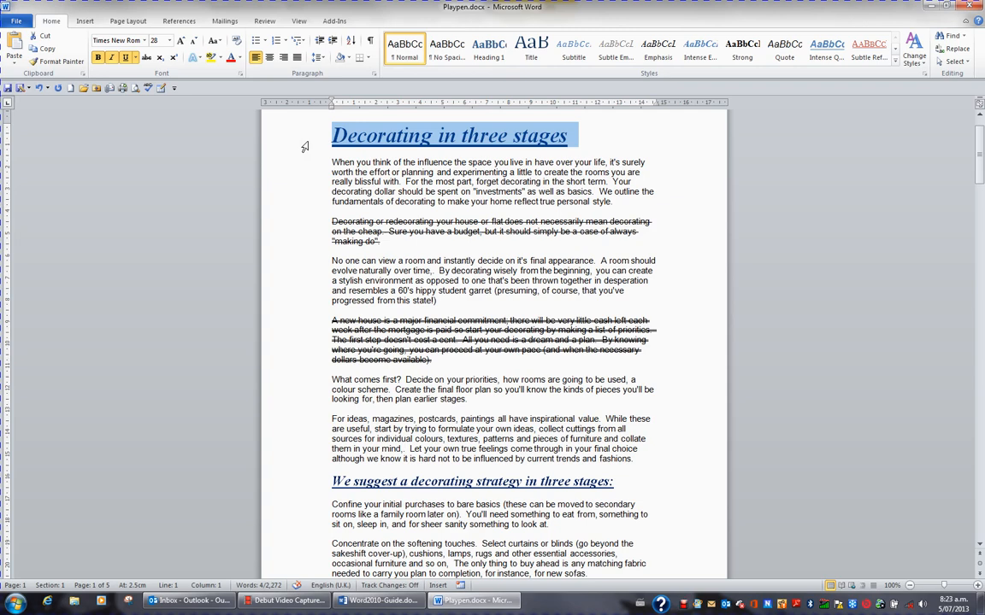
- Cycle the title through Title Case to all capitals, 'DECORATING IN THREE STAGES'
key(shift+F3)
key(shift+F3)
key(shift+F3)
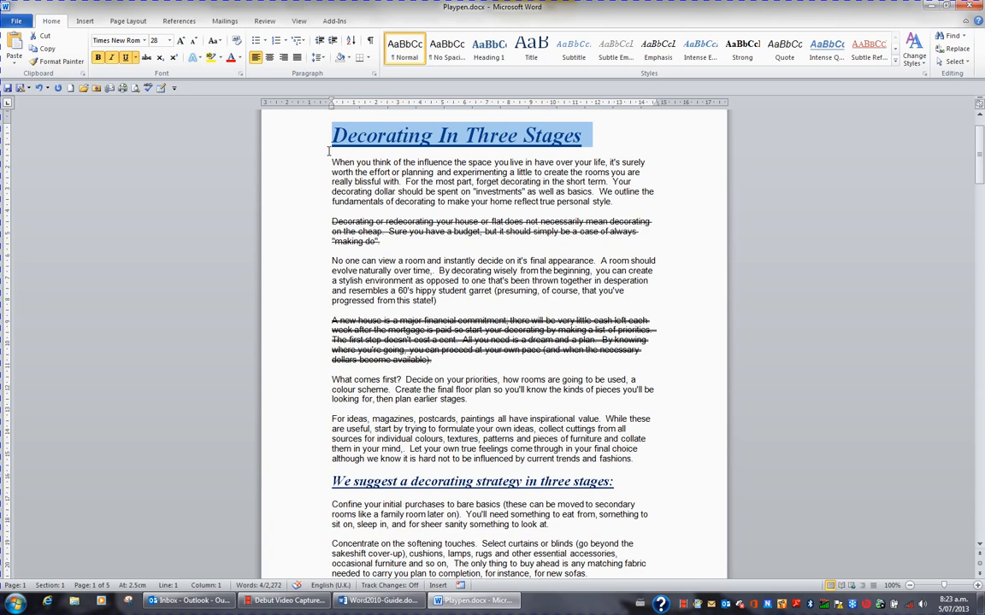
key(ctrl+shift+a)
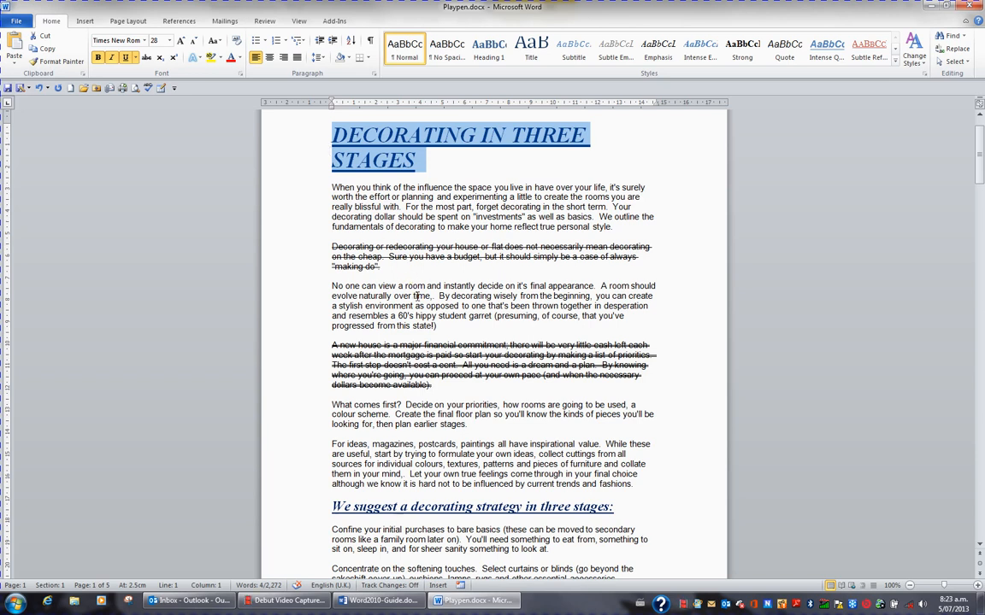
click(303, 509)
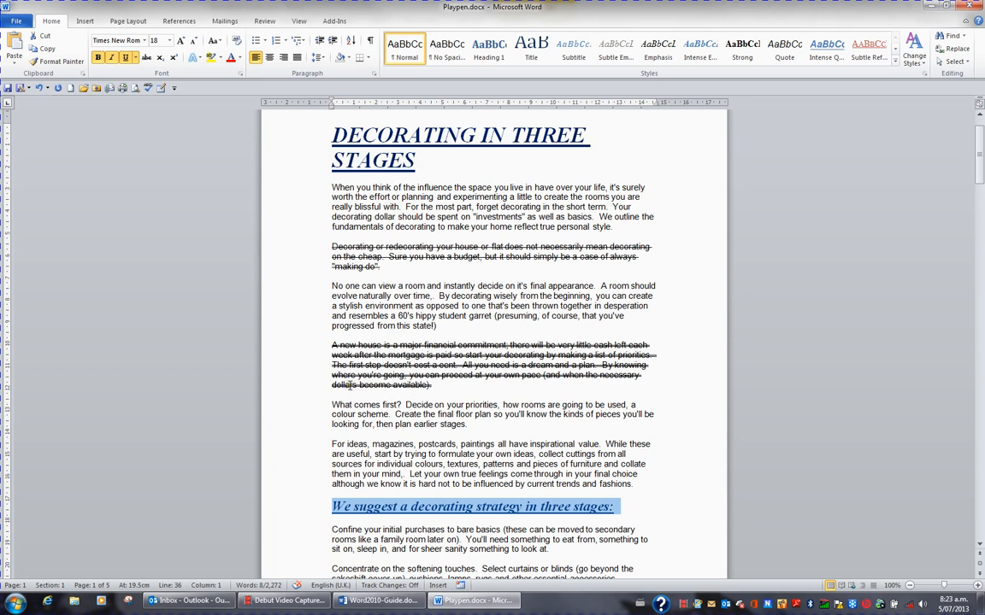
- Capitalise the decorating strategy, Begin With Colour and Break the Rules headings
key(shift+F3)
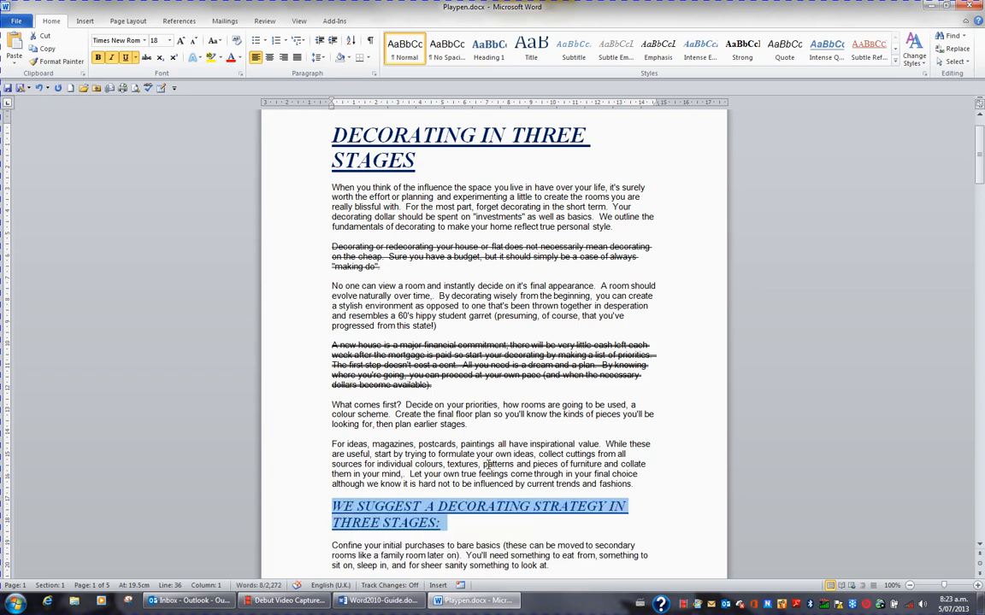
scroll(510, 464, down, 12)
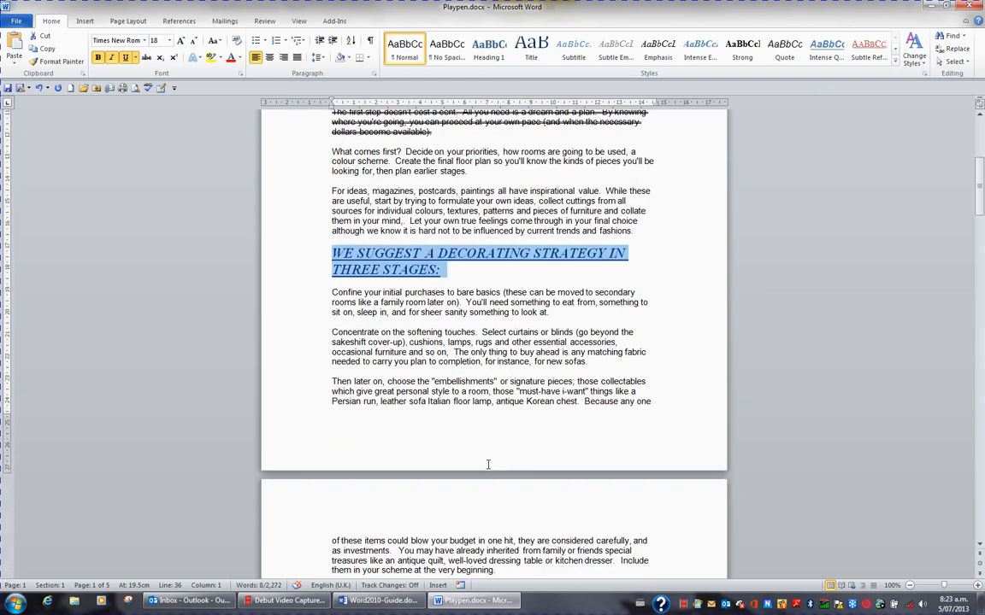
scroll(488, 465, down, 1)
click(304, 441)
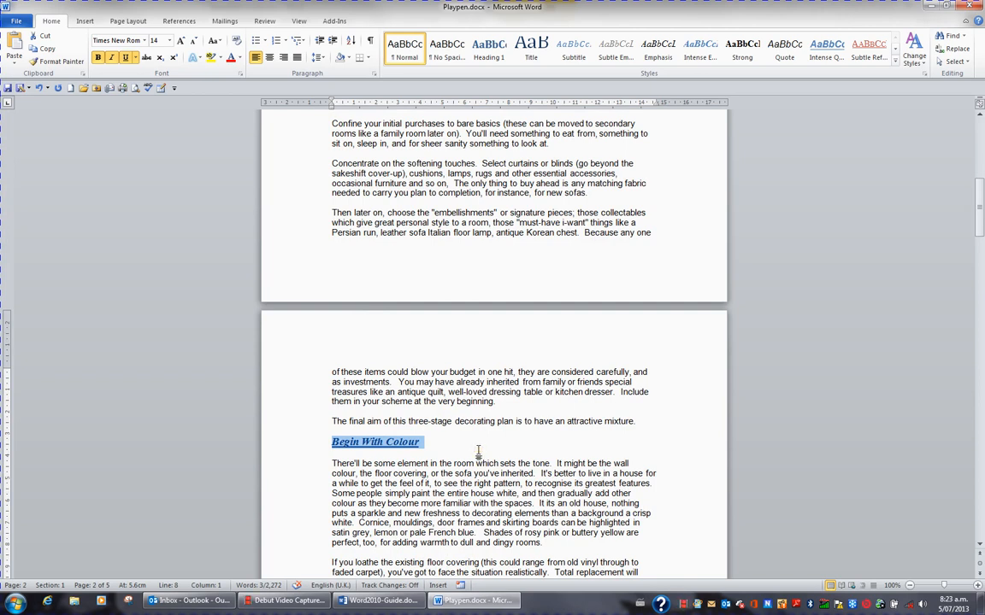
key(ctrl+shift+a)
scroll(477, 451, down, 4)
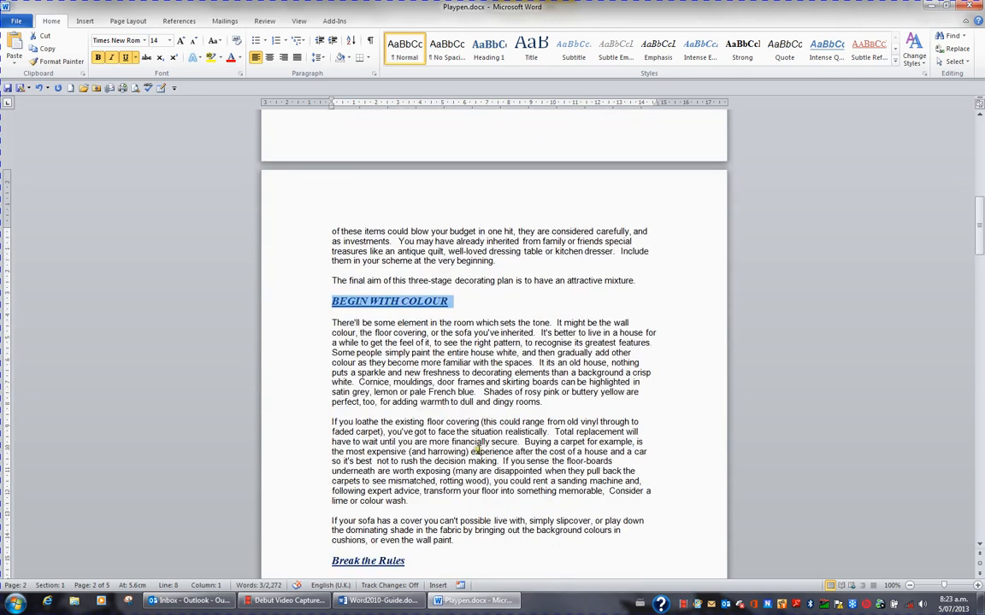
click(299, 560)
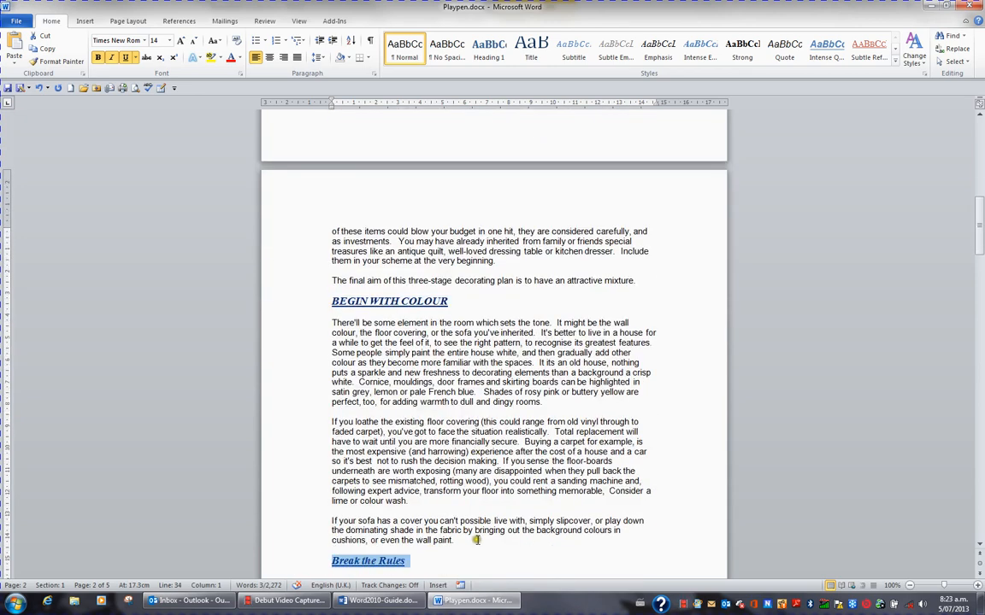
key(ctrl+shift+a)
- Capitalise the Adding and Subtracting and Avoid Cliches headings, then select Allocating Your Money
scroll(477, 537, down, 4)
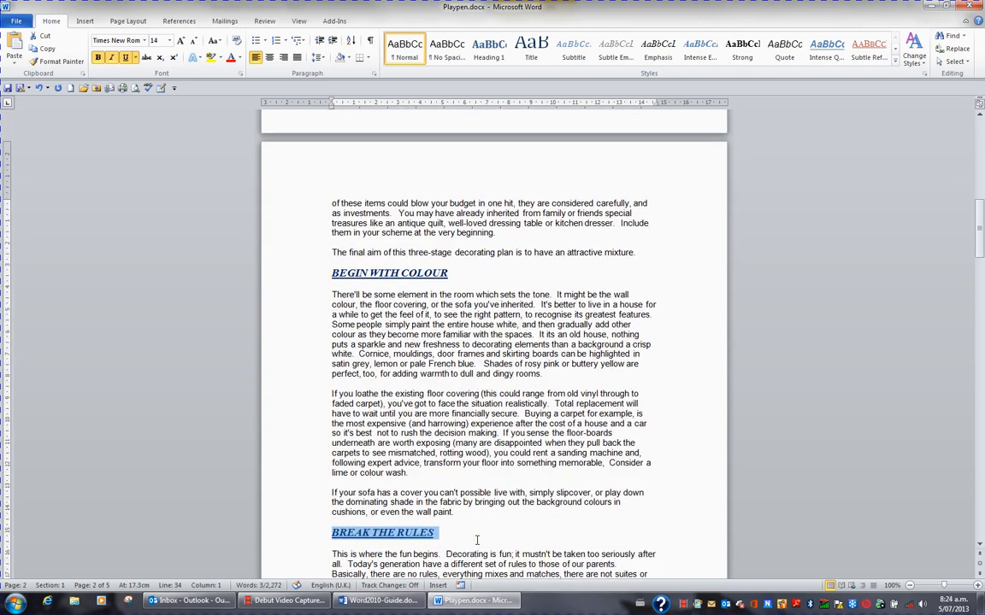
scroll(427, 485, down, 8)
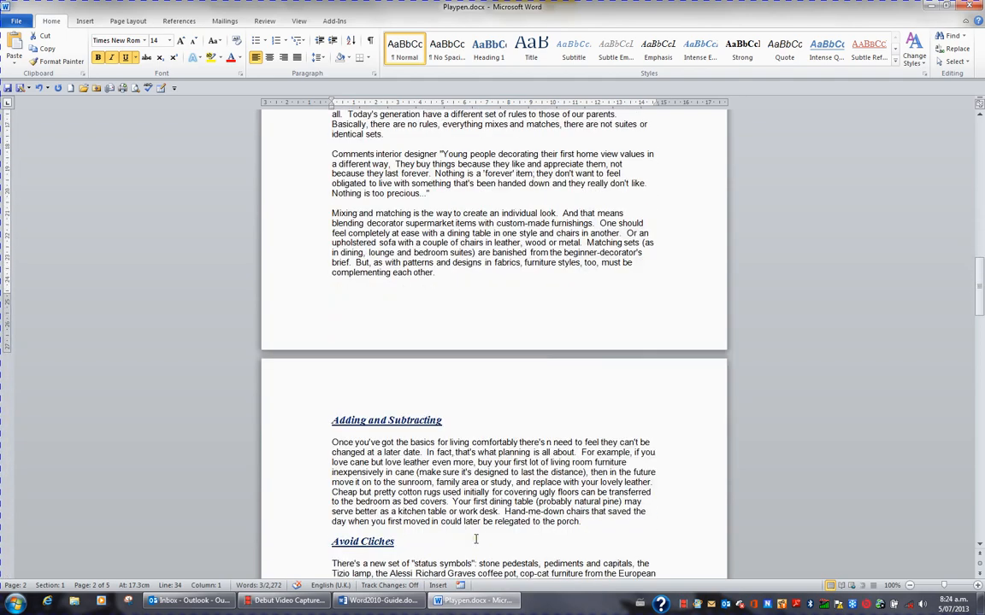
click(296, 418)
key(ctrl+shift+a)
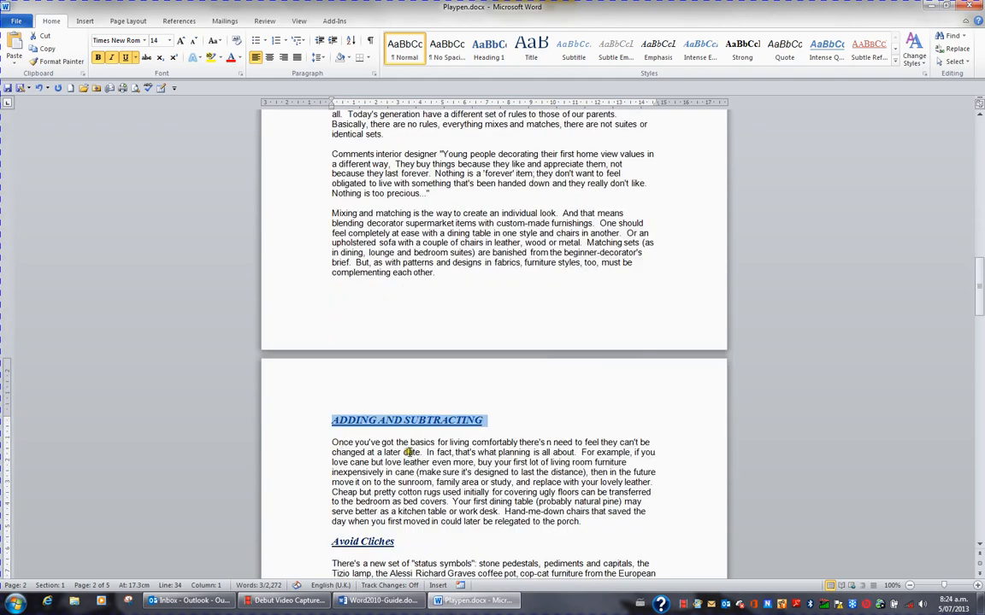
scroll(411, 451, down, 3)
click(284, 430)
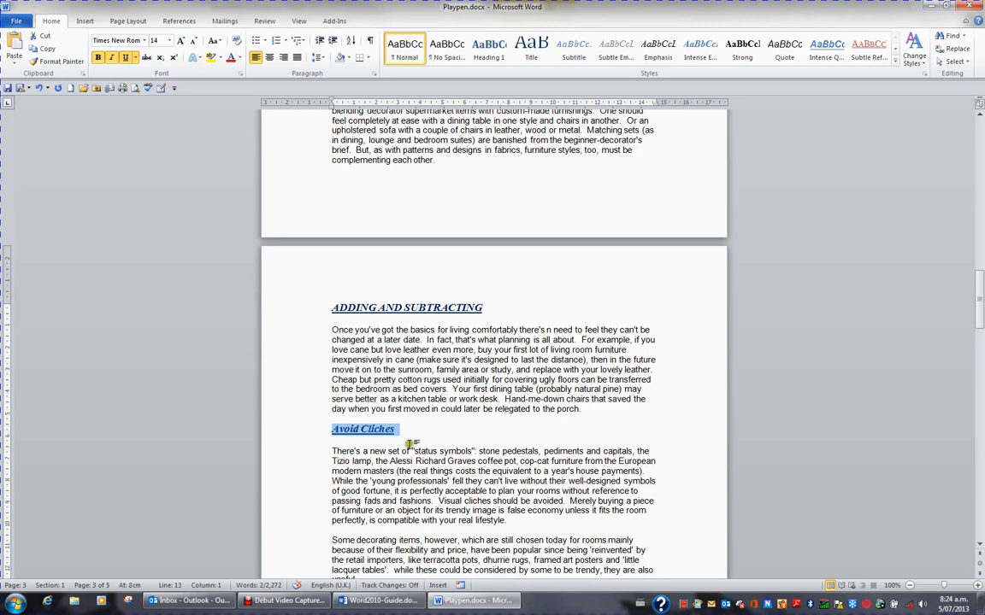
key(ctrl+shift+a)
scroll(411, 444, down, 1)
scroll(411, 443, down, 2)
click(299, 460)
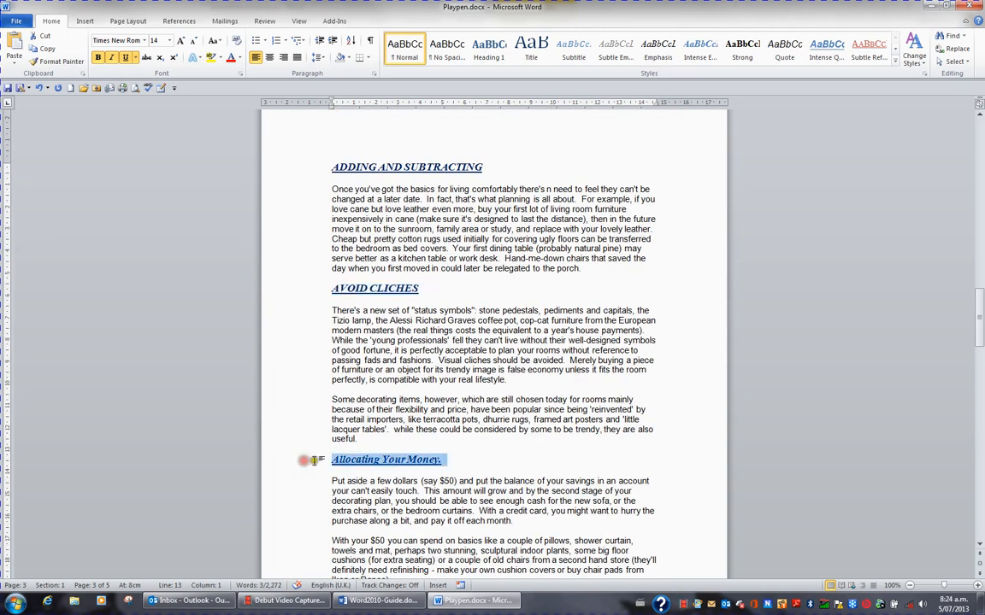
- Capitalise Allocating Your Money., then undo each heading's uppercase change back to the title
key(ctrl+shift+a)
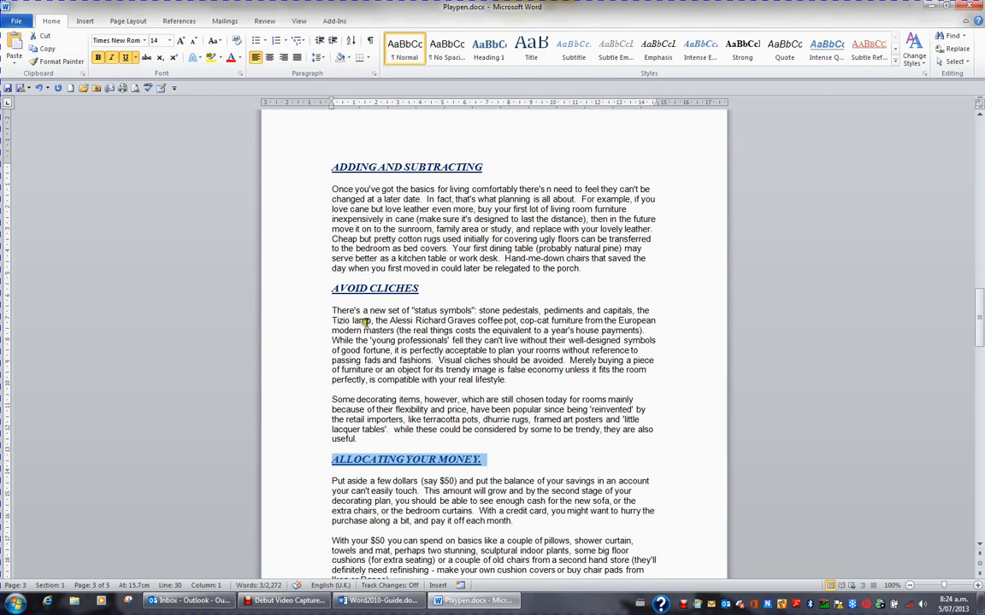
key(ctrl+shift+a)
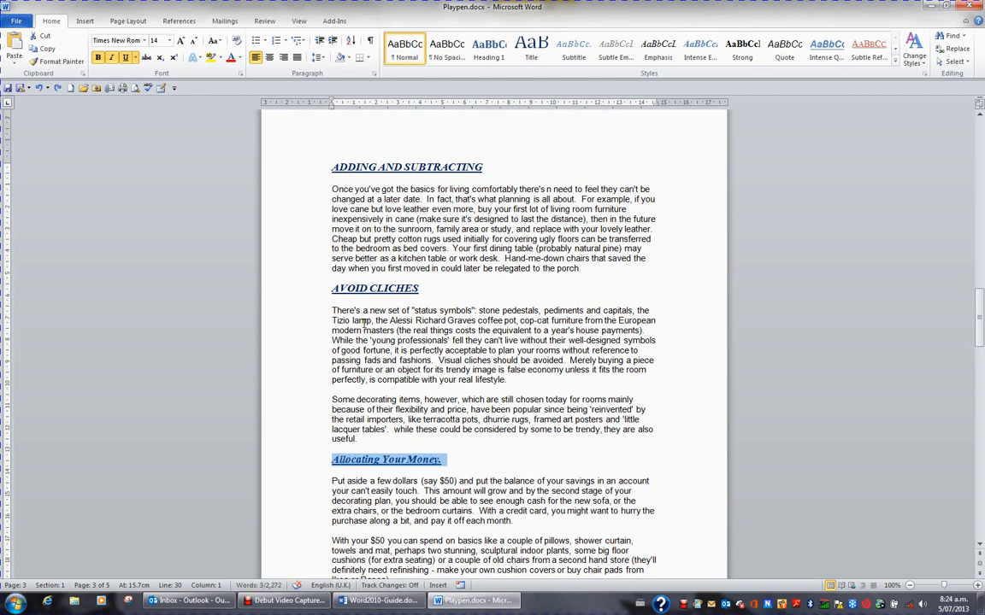
key(ctrl+z)
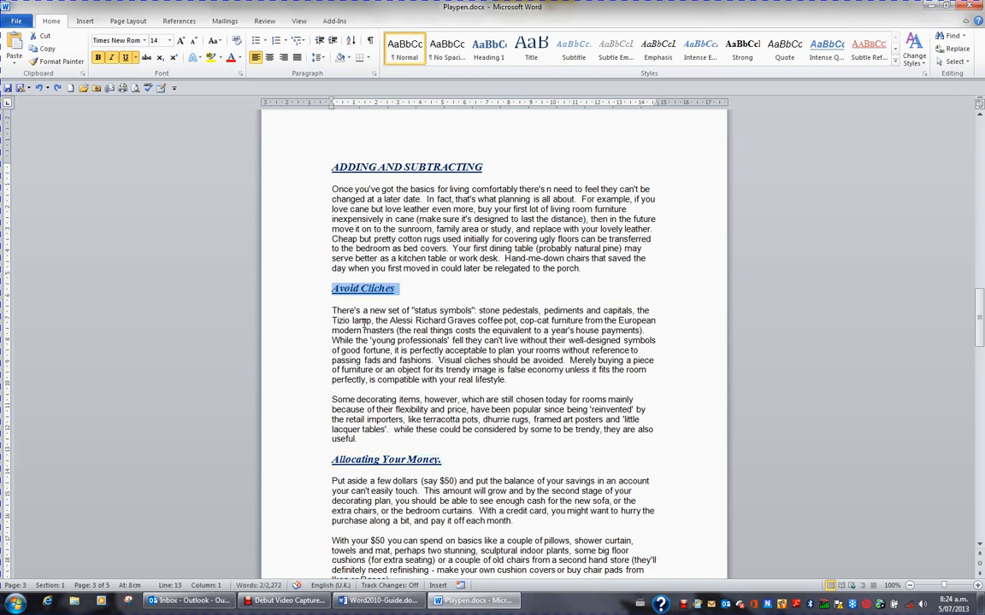
key(ctrl+z)
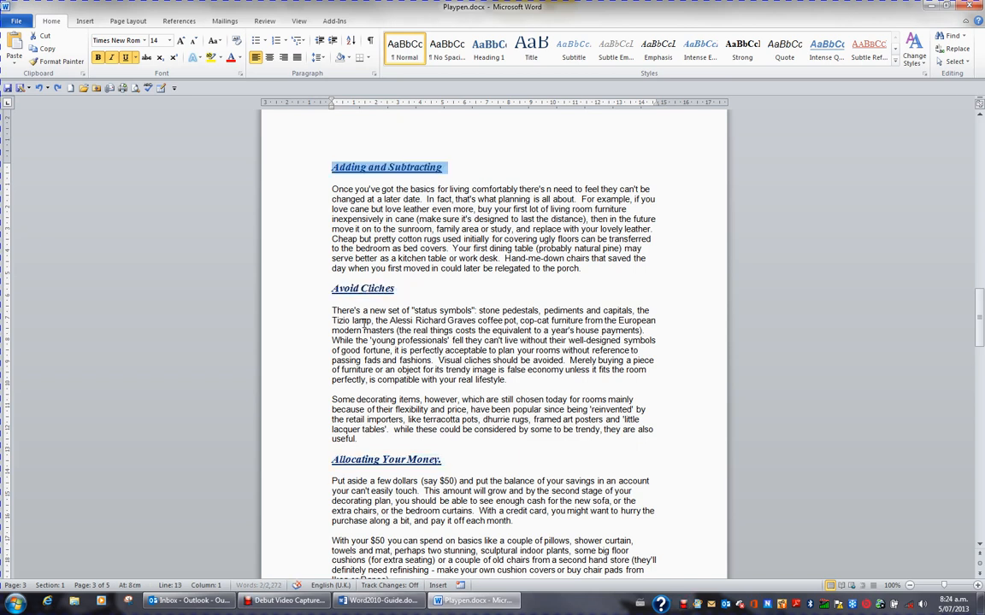
key(ctrl+z)
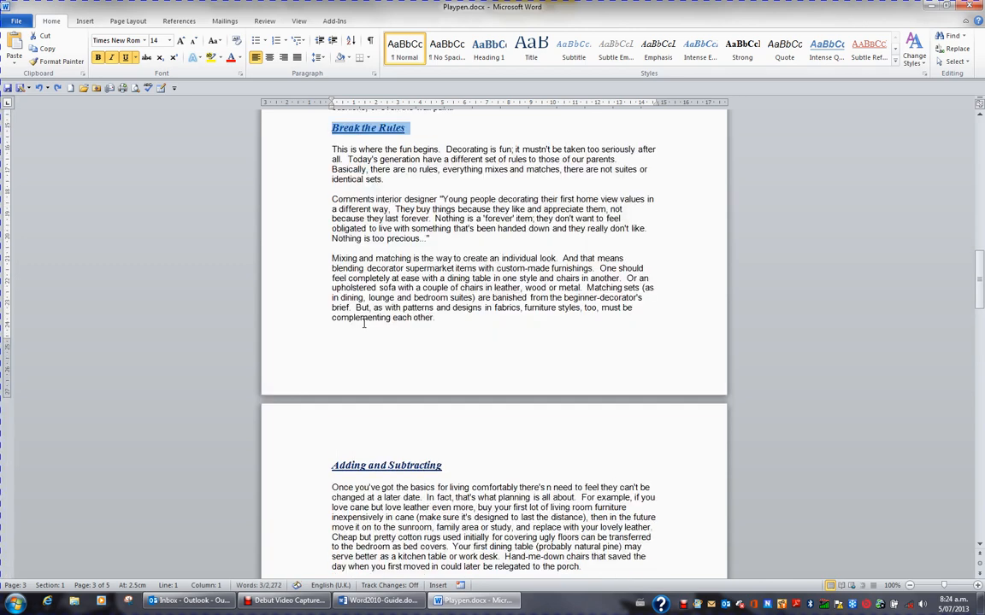
key(ctrl+z)
key(ctrl+z)
key(ctrl+z)
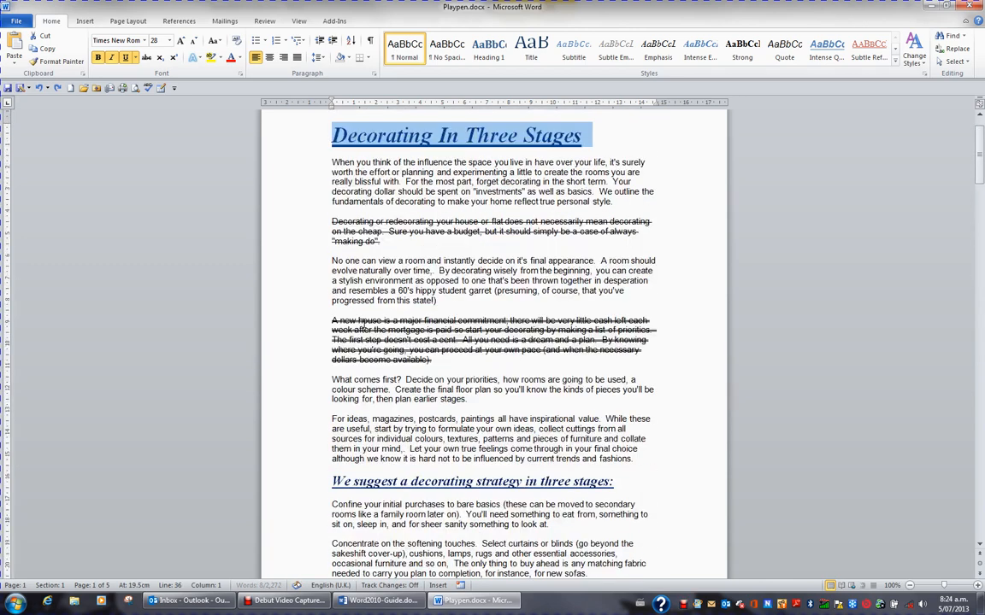
key(ctrl+z)
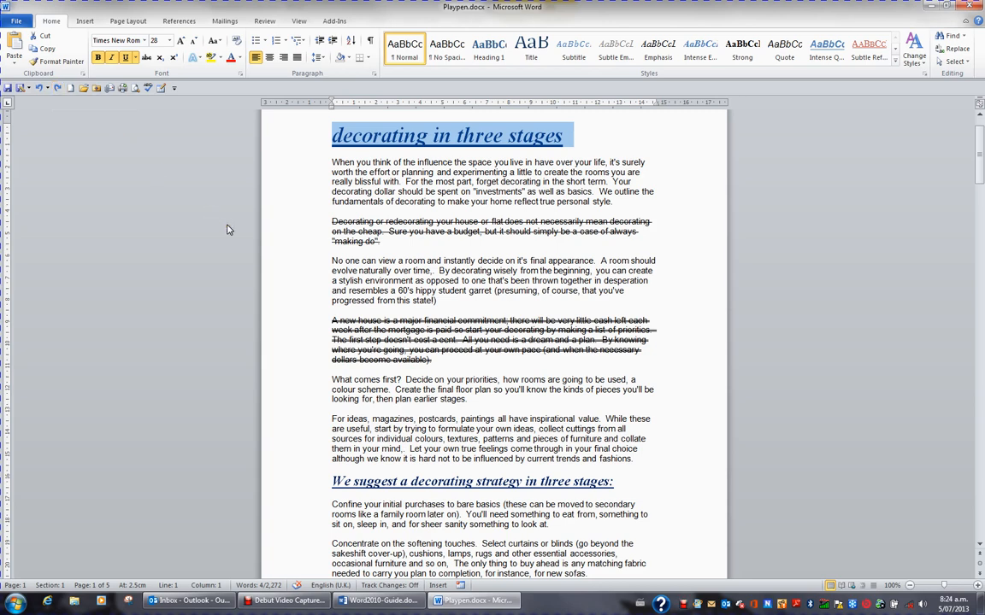
- Redo uppercase on the title and headings, then undo it back to the title
key(ctrl+y)
key(ctrl+y)
key(ctrl+y)
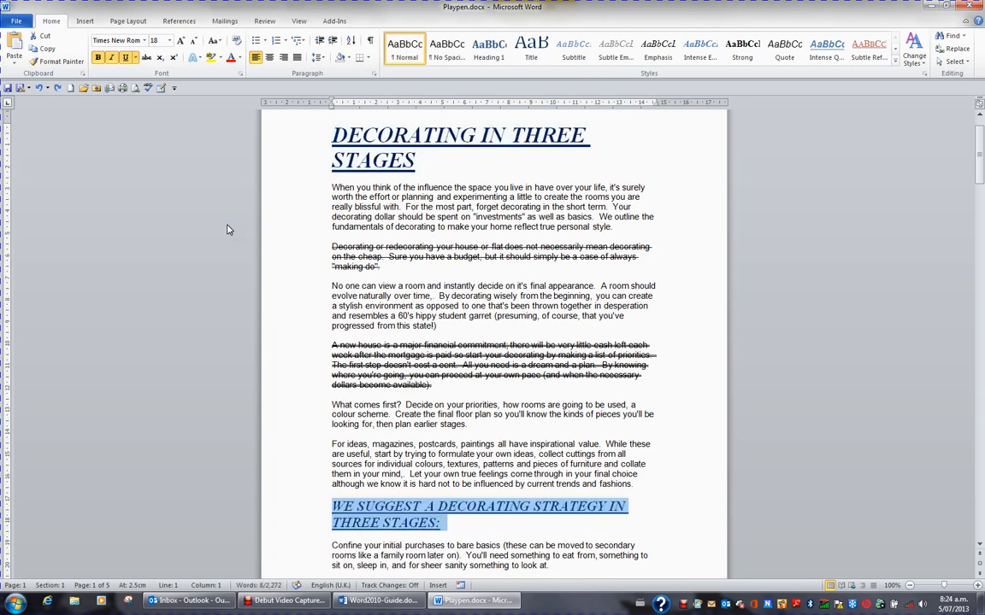
key(ctrl+y)
key(ctrl+y)
key(ctrl+y)
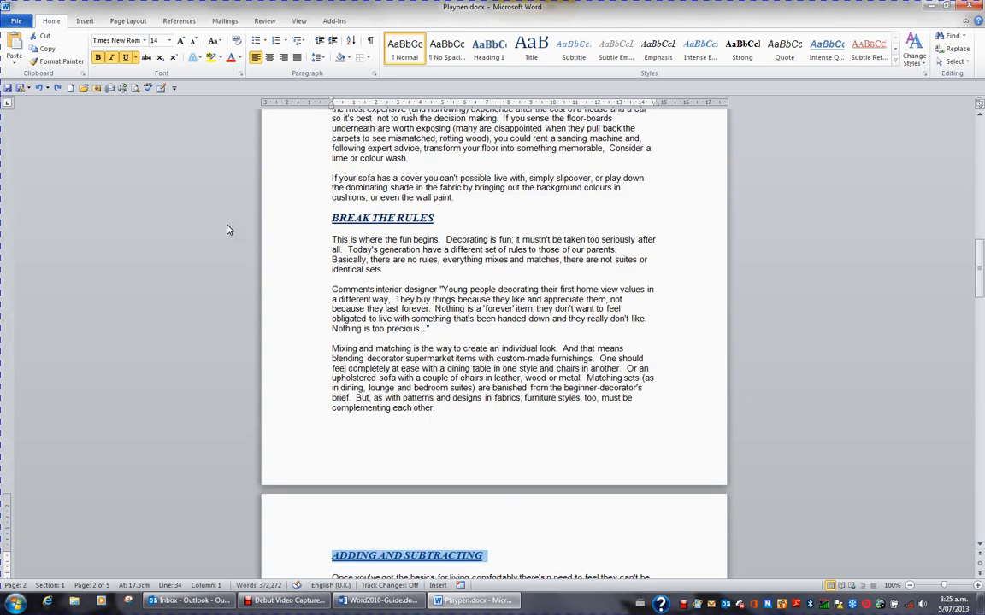
key(ctrl+y)
key(ctrl+y)
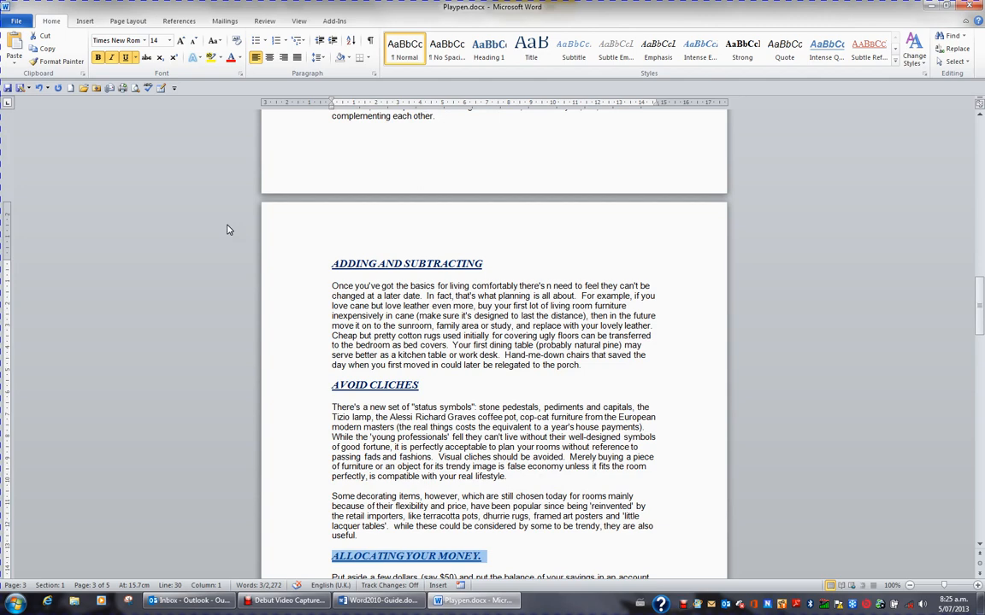
key(ctrl+z)
key(ctrl+z)
key(ctrl+z)
key(ctrl+z)
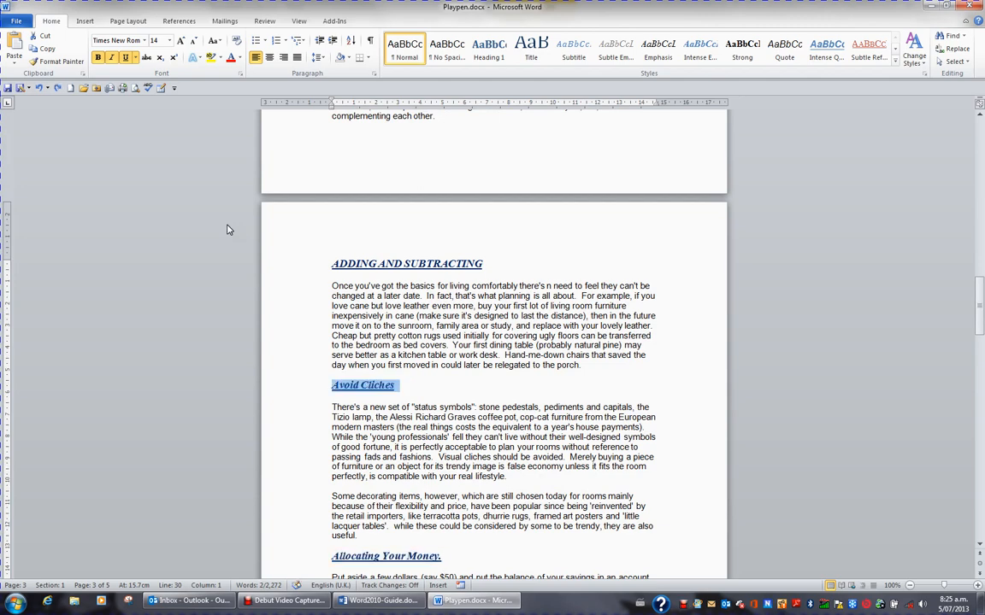
key(ctrl+z)
key(ctrl+z)
key(ctrl+z)
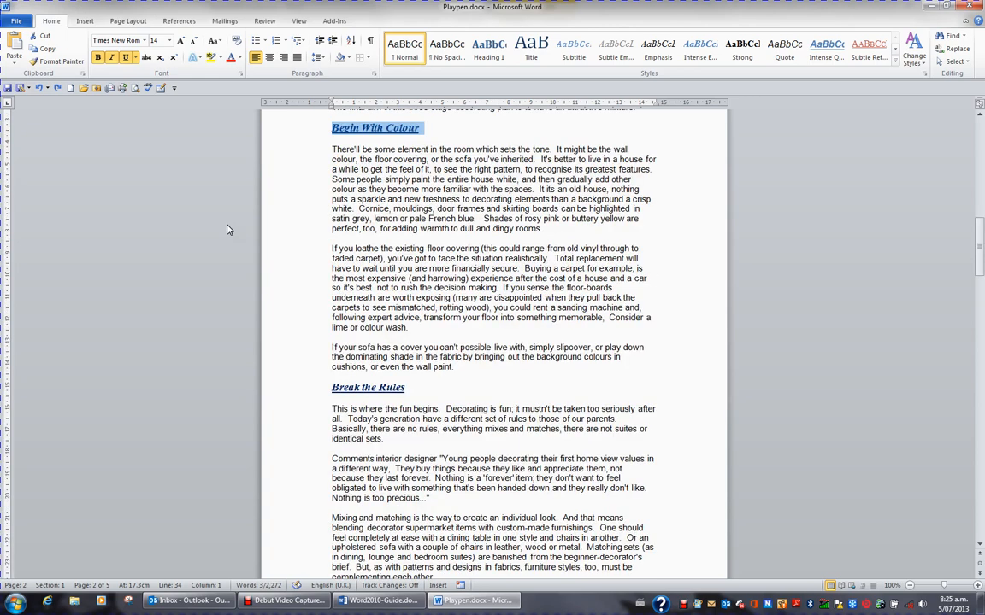
key(ctrl+z)
key(ctrl+z)
key(ctrl+z)
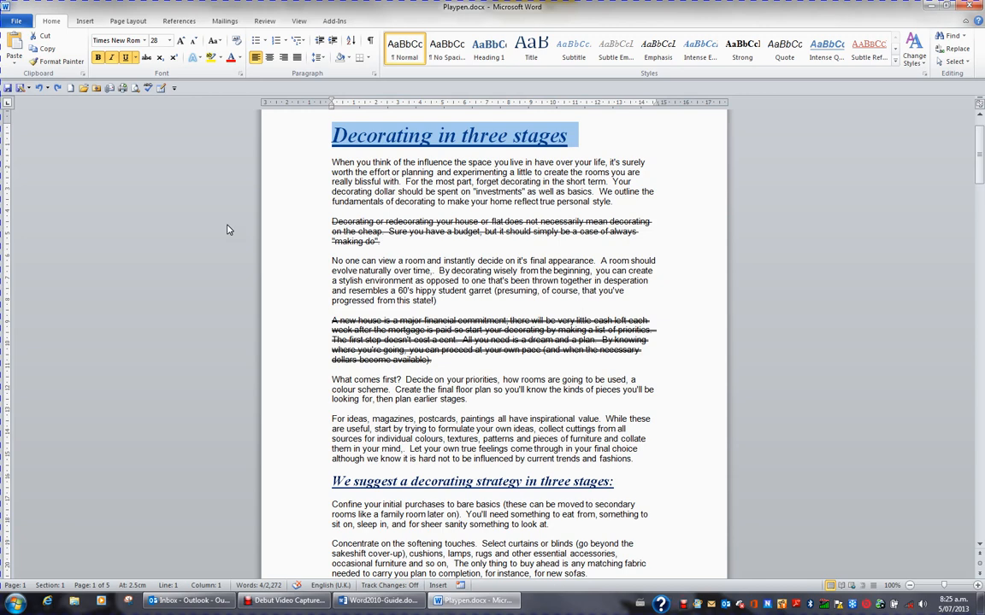
- Make the title all capitals and redo uppercase down to Allocating Your Money
key(ctrl+shift+a)
key(ctrl+y)
key(ctrl+y)
key(ctrl+y)
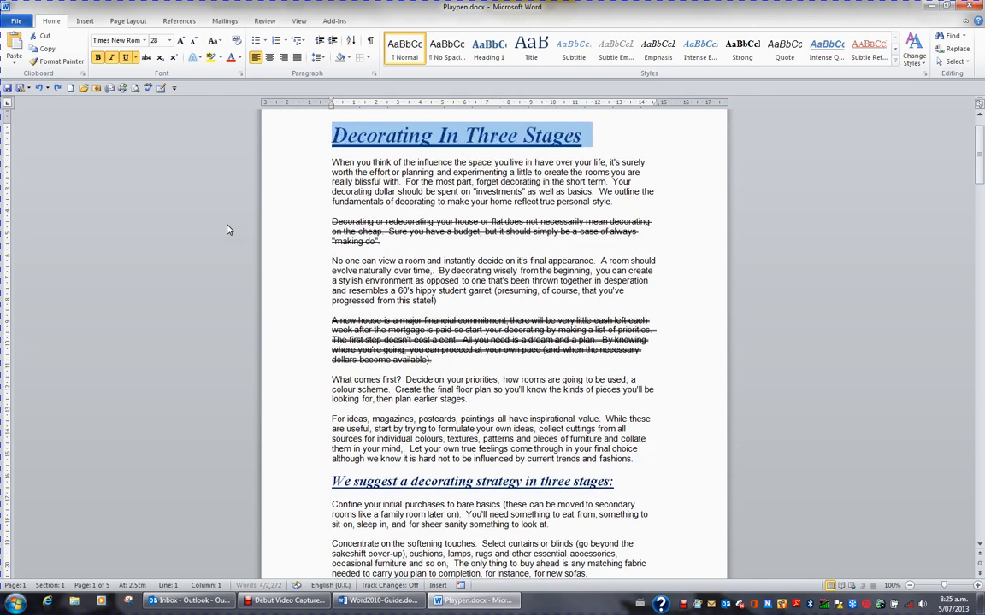
key(ctrl+y)
key(ctrl+y)
key(ctrl+y)
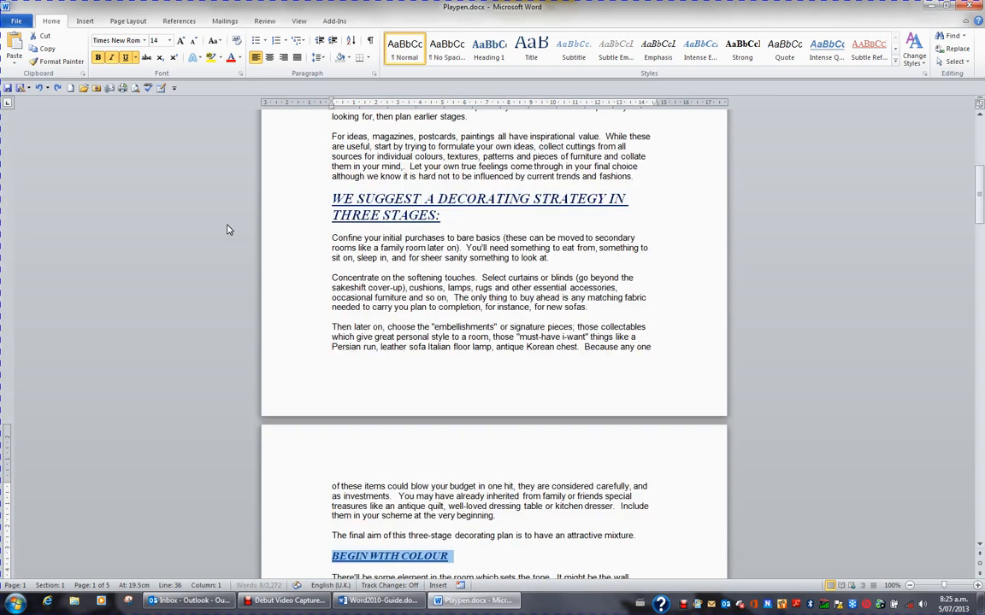
key(ctrl+y)
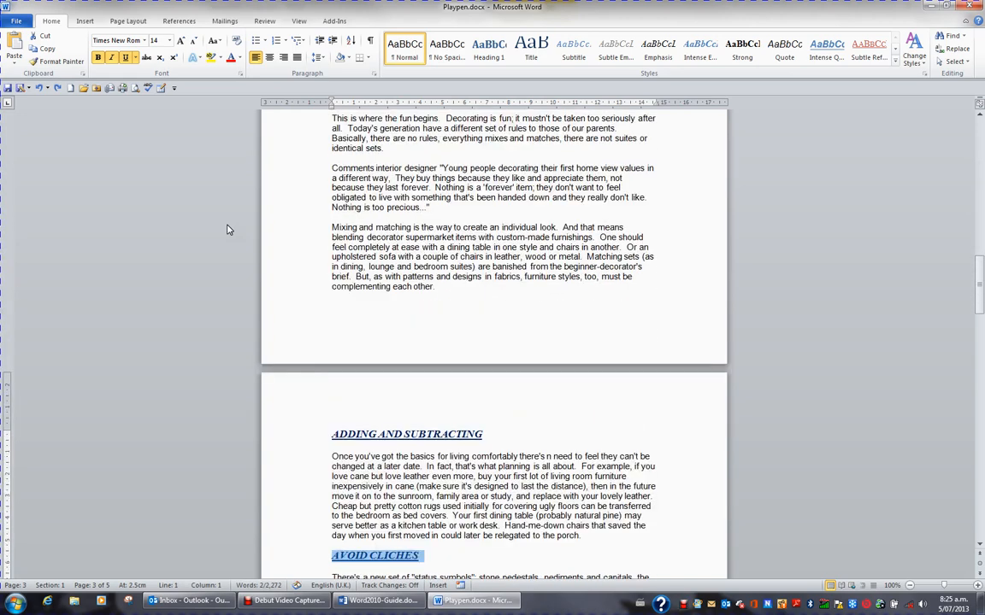
key(ctrl+y)
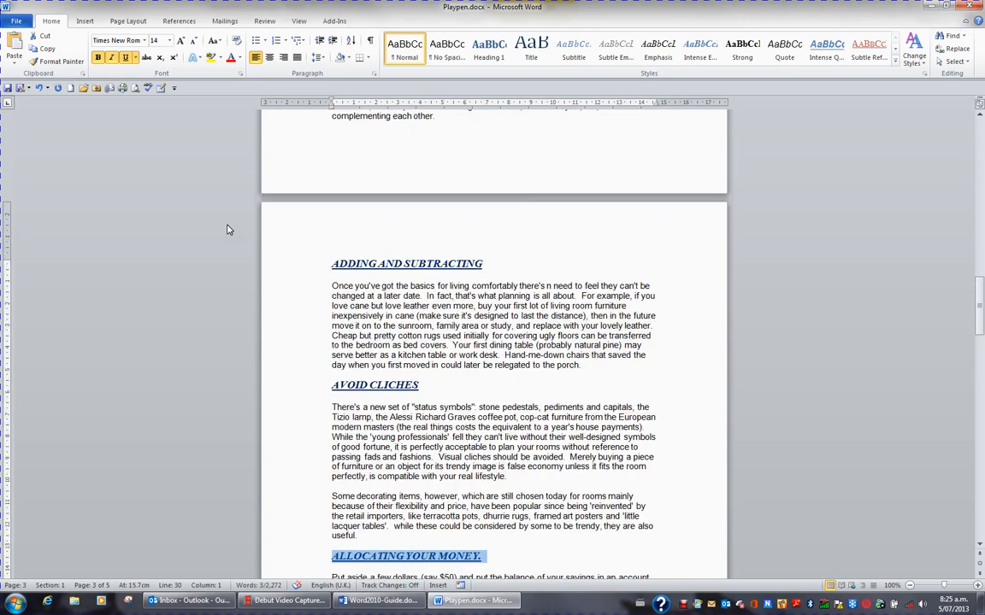